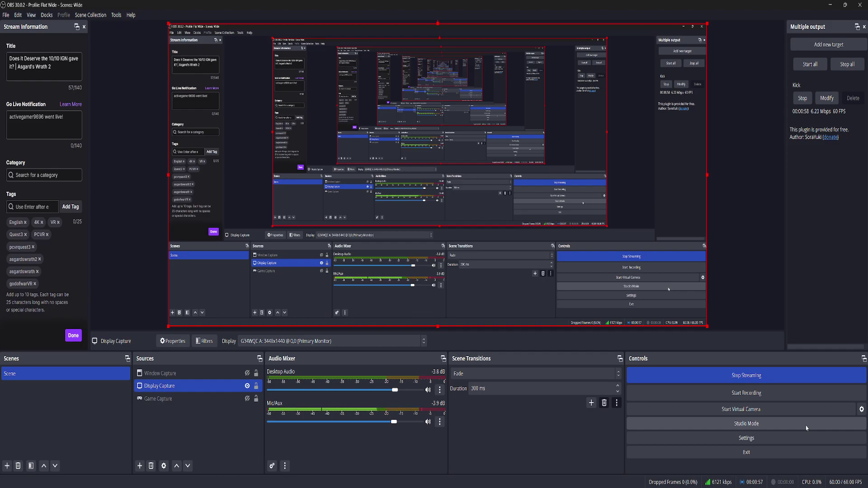
Show the Developer Hub download page in Brave, then open Meta Quest Developer Hub with Quest 3 active.
mouse_move(439, 487)
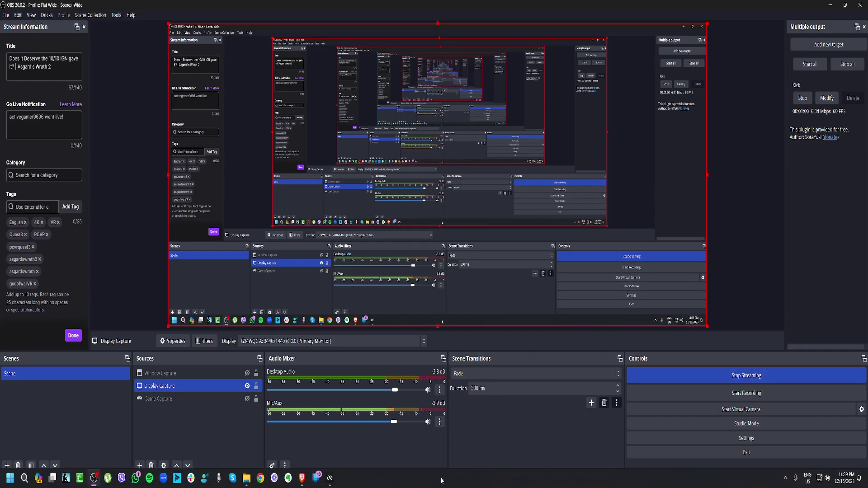
click(301, 479)
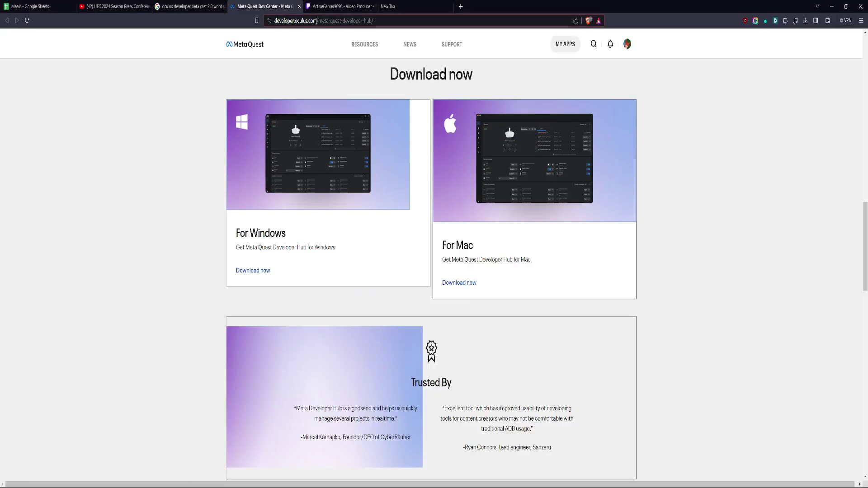
drag(318, 21, 383, 27)
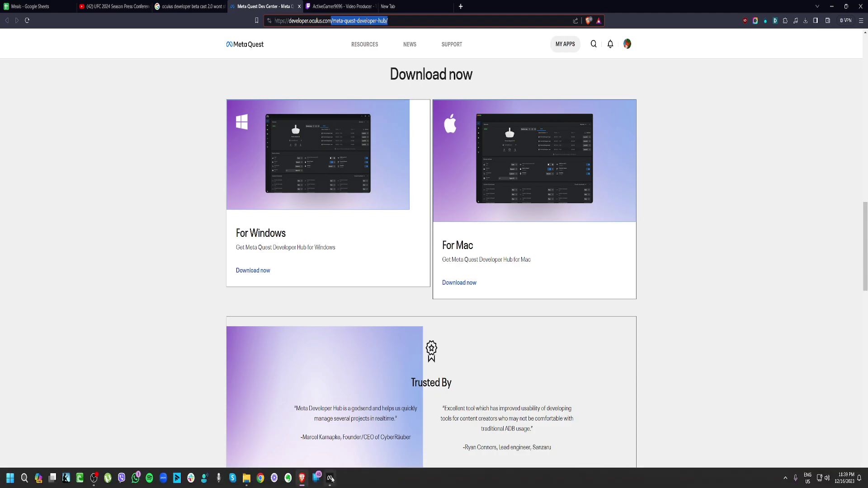
click(330, 479)
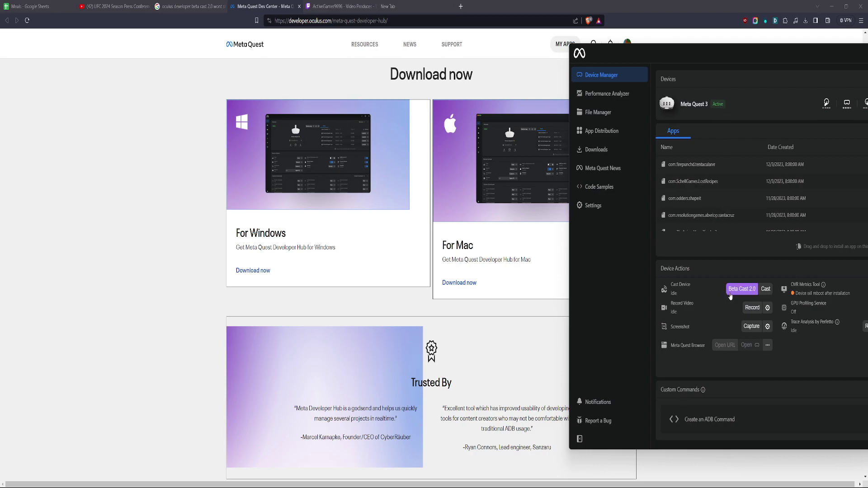
Start casting the Quest 3 to the PC with Beta Cast 2.0 in Device Actions.
click(731, 294)
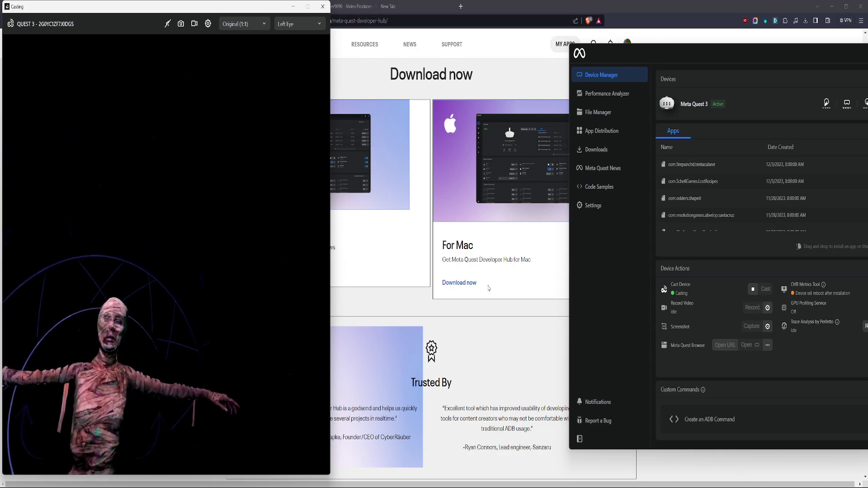
mouse_move(343, 478)
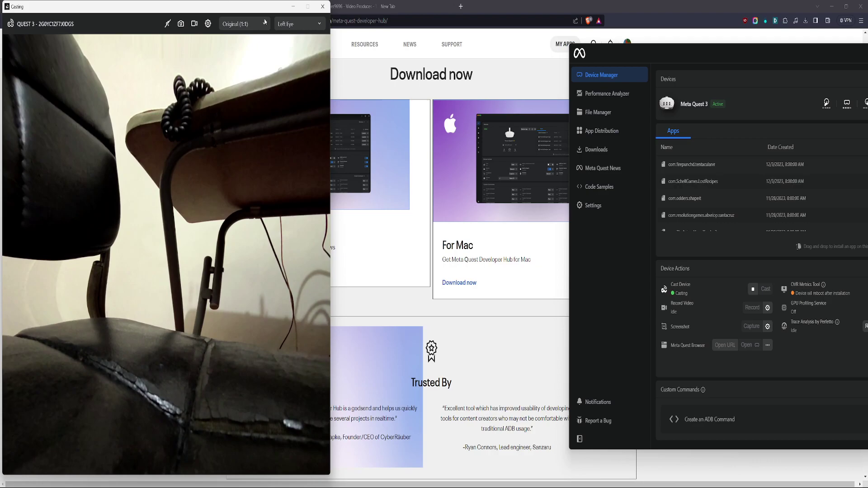
Unmute the cast audio and switch the cast to Cinematic (16:9), confirming the VR app restart.
click(264, 22)
click(235, 39)
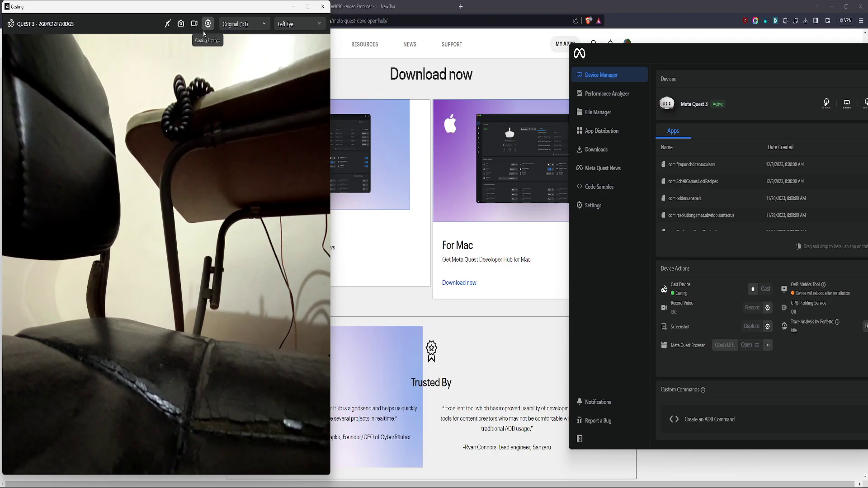
click(169, 28)
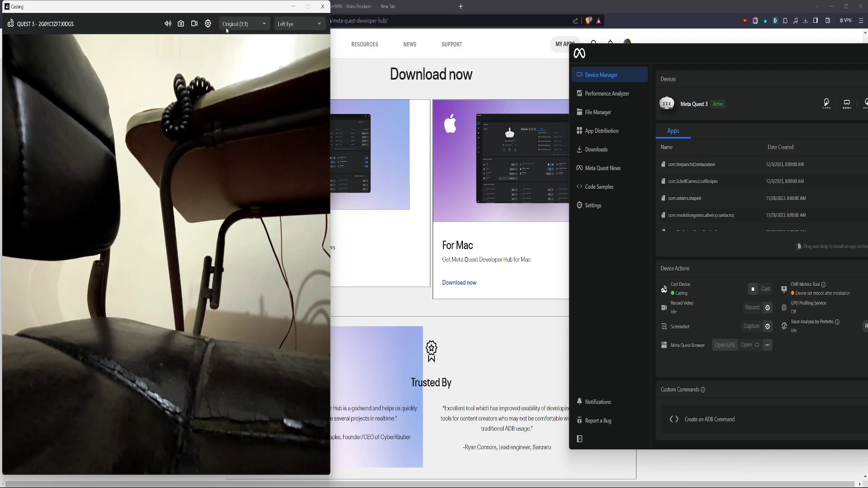
click(237, 25)
click(238, 57)
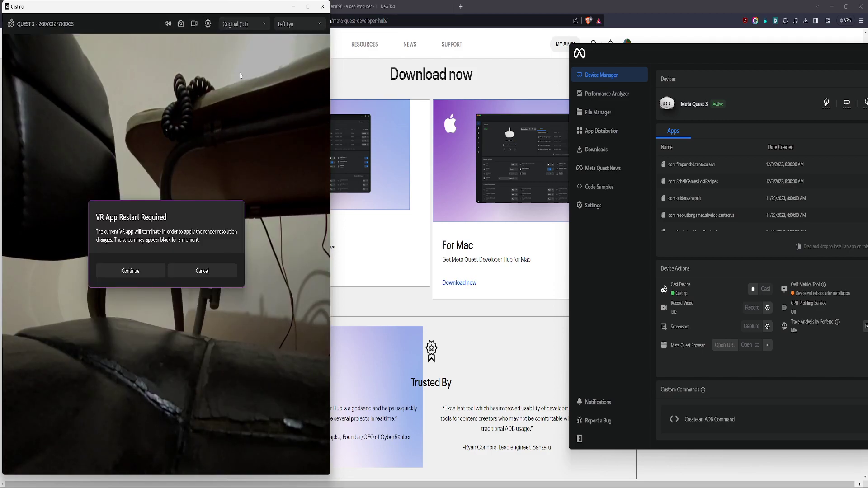
click(157, 273)
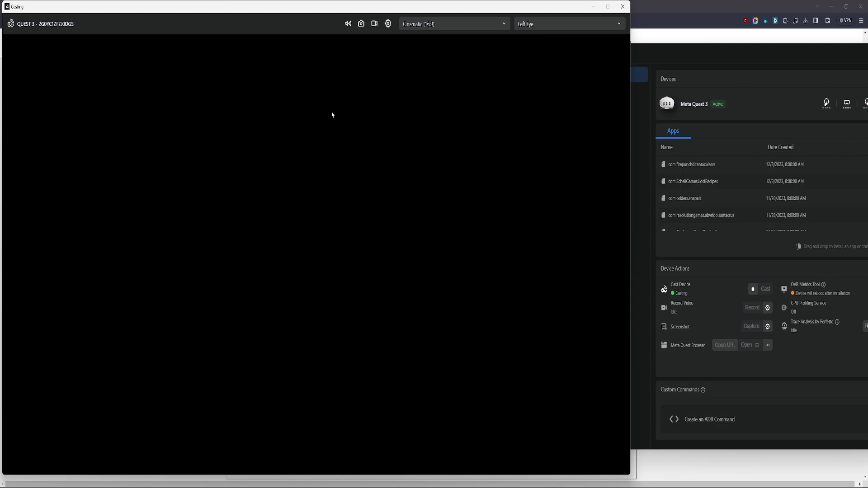
click(391, 25)
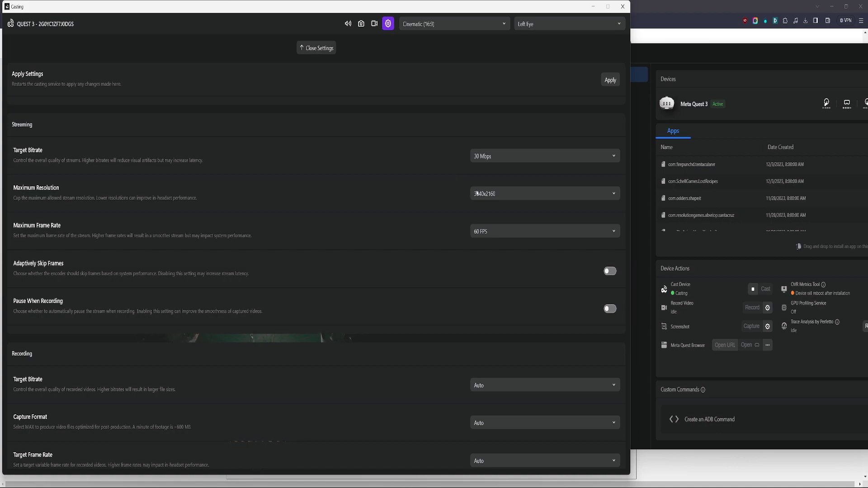
click(495, 159)
click(447, 137)
click(500, 233)
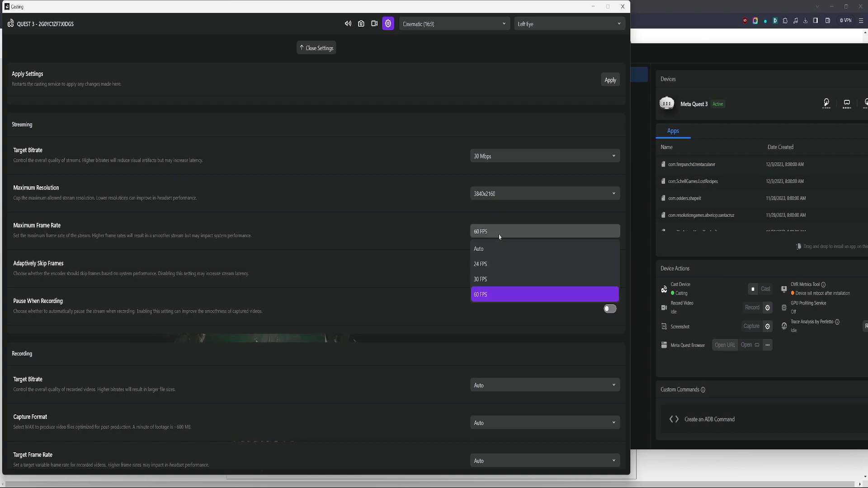
click(483, 119)
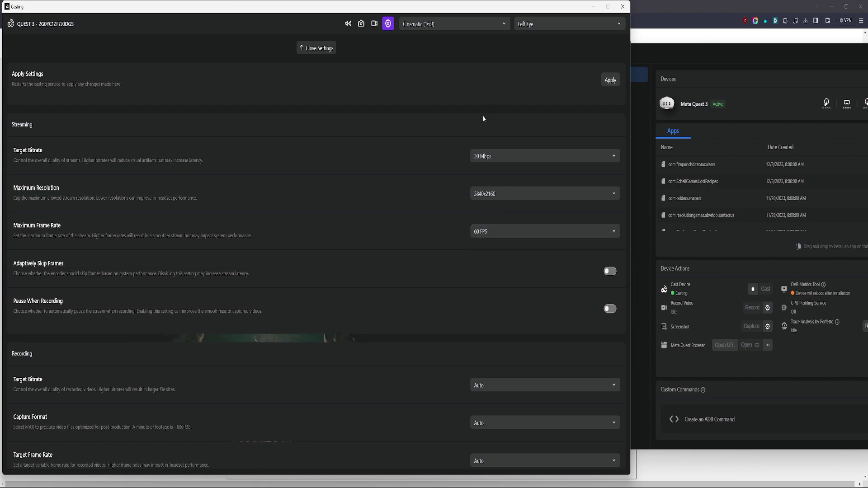
click(322, 49)
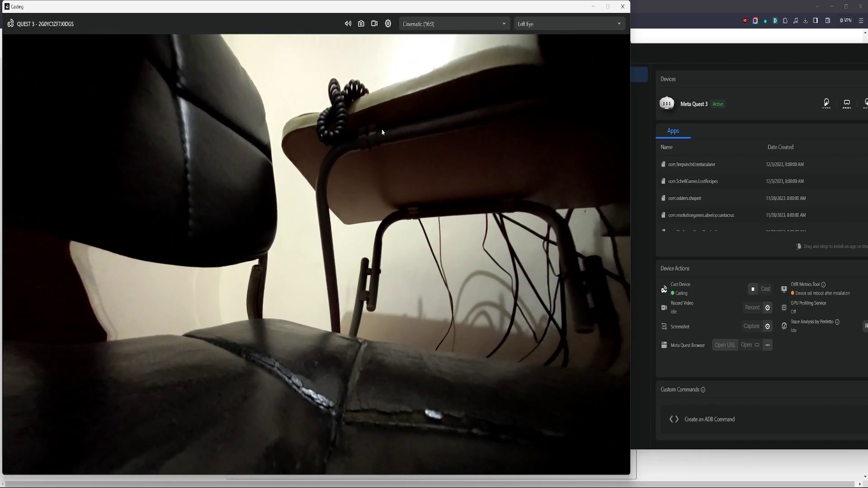
Cast the Right Eye view, then minimize the Casting window and return to OBS Studio.
click(524, 25)
click(531, 57)
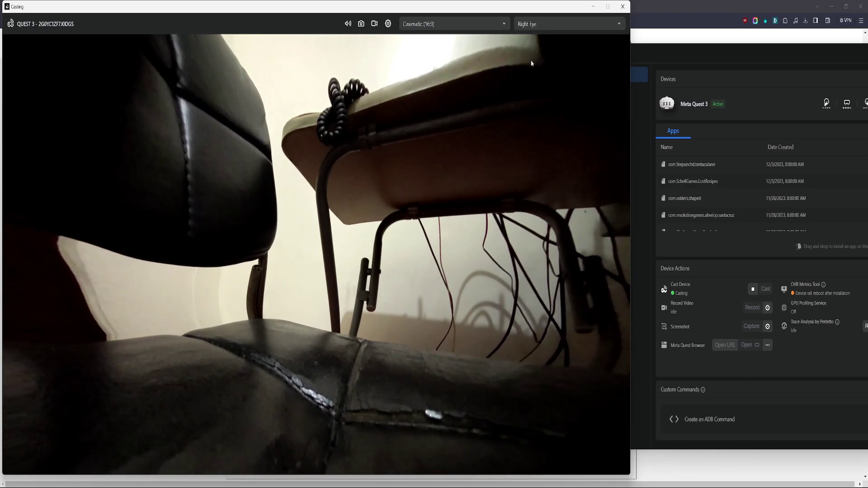
click(535, 25)
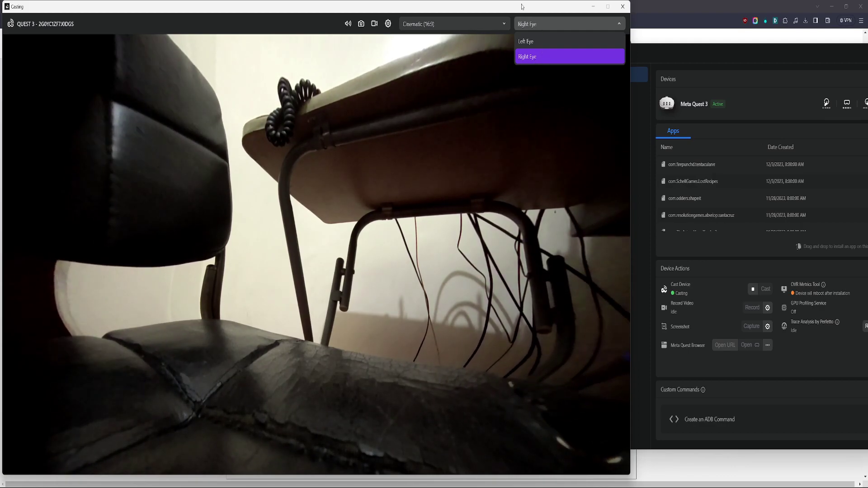
click(522, 24)
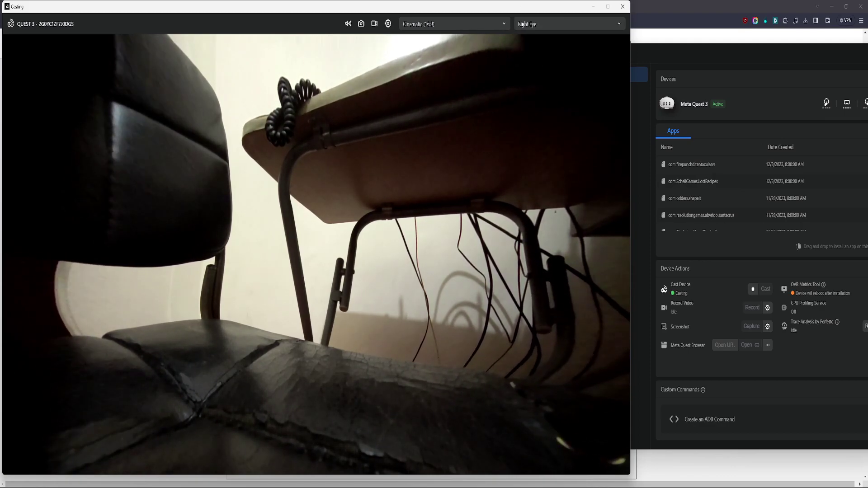
click(593, 6)
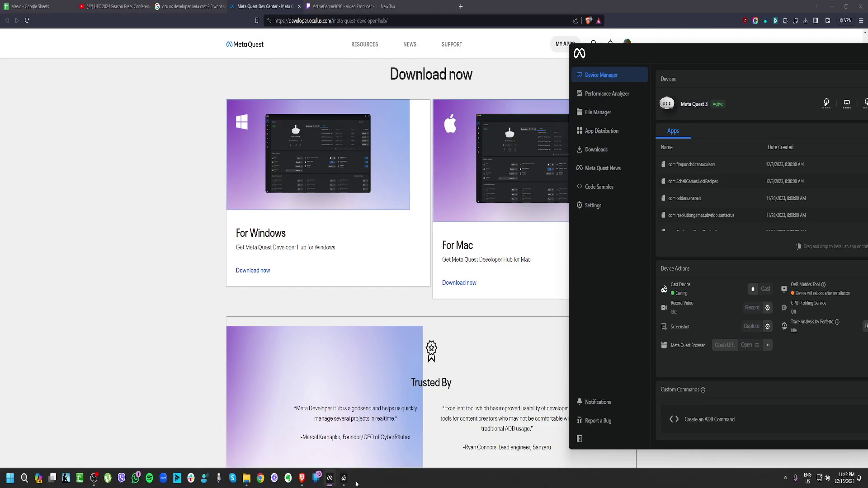
click(93, 480)
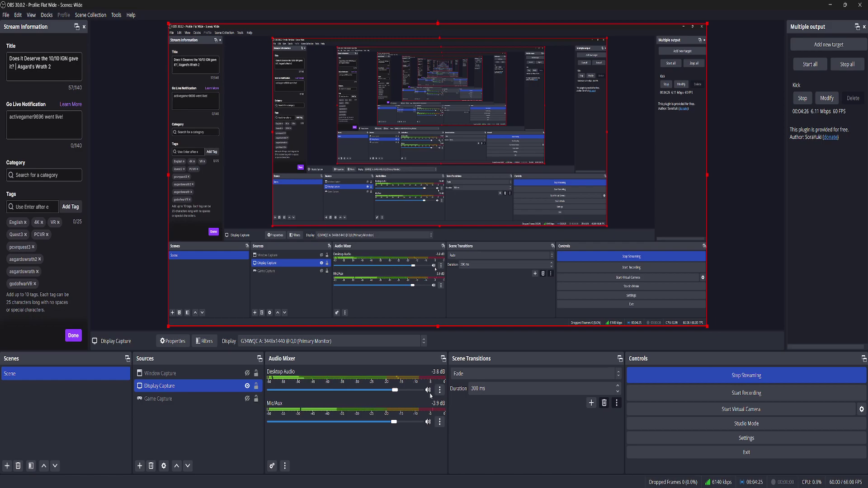
Lower the Desktop Audio volume, mute the cast audio, and minimize the Casting window again.
mouse_move(395, 390)
mouse_down()
mouse_move(287, 398)
mouse_move(402, 393)
mouse_move(389, 395)
mouse_up()
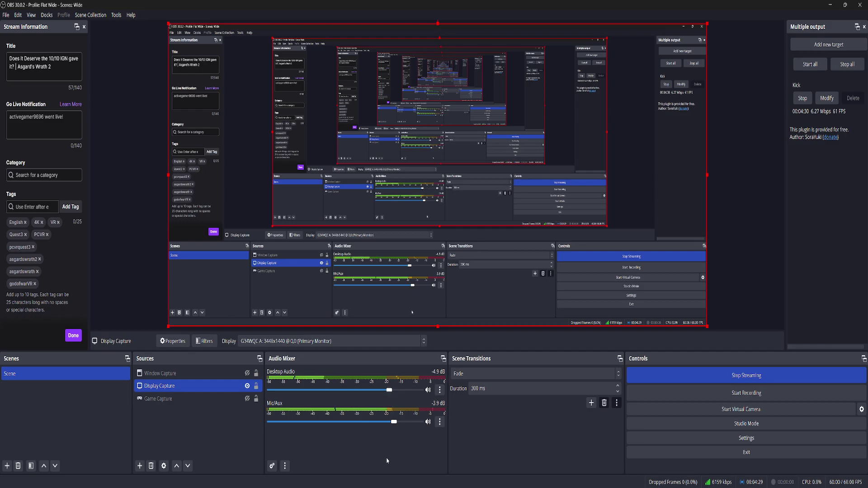
click(340, 487)
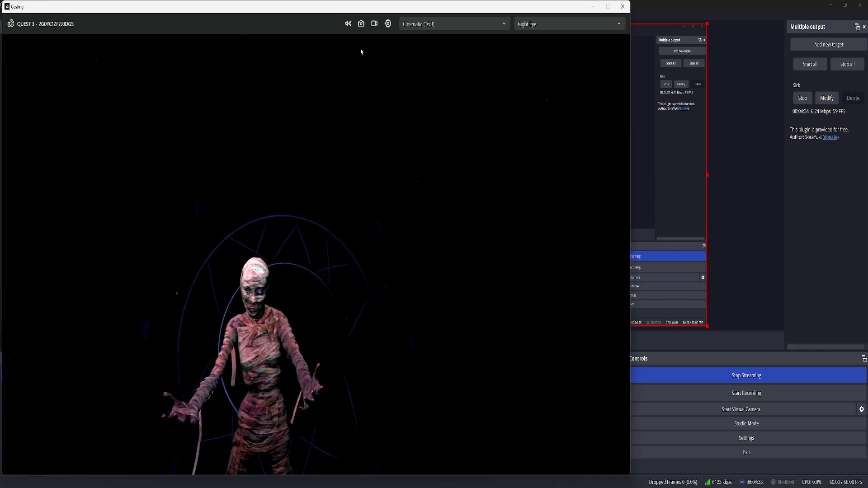
click(347, 25)
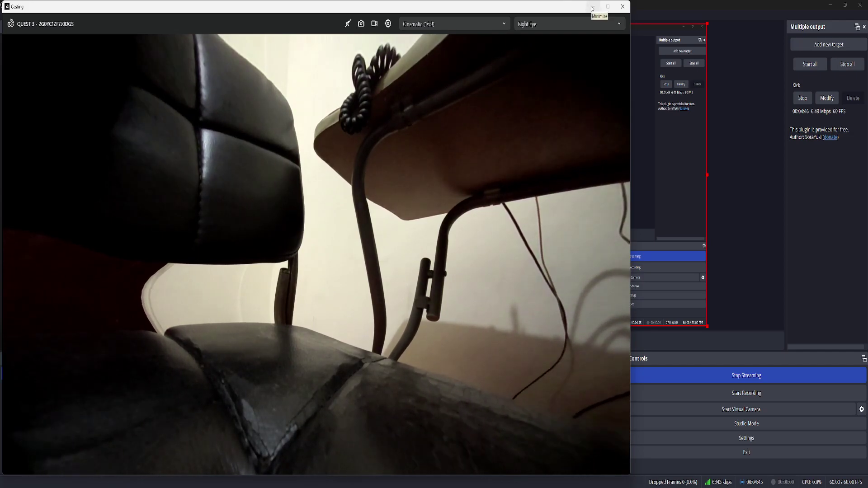
click(593, 8)
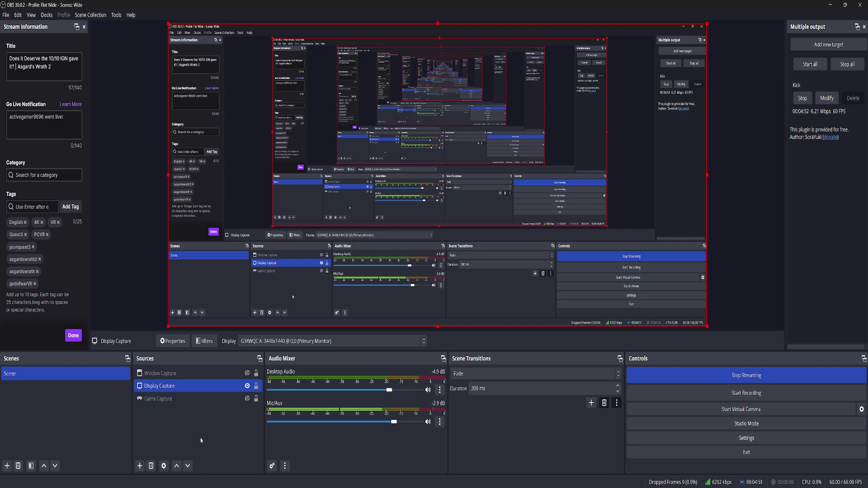
Select the existing Game Capture source, then add a new Game Capture 2 source.
ctrl+click(146, 401)
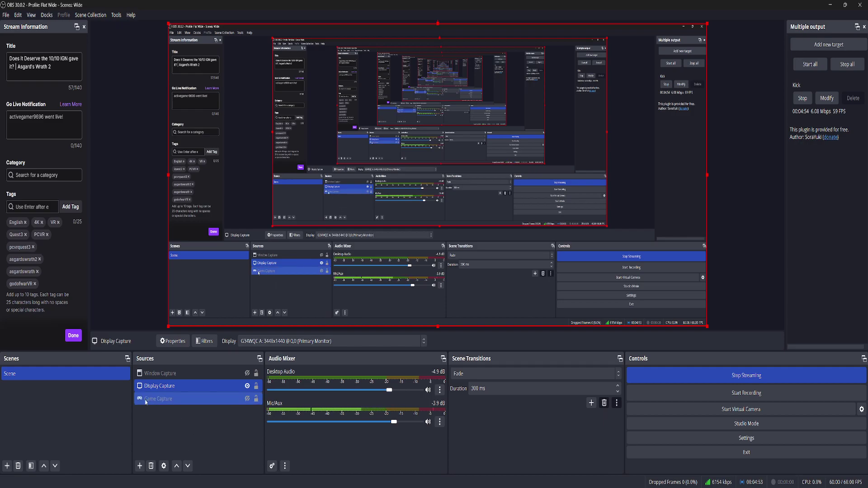
click(148, 403)
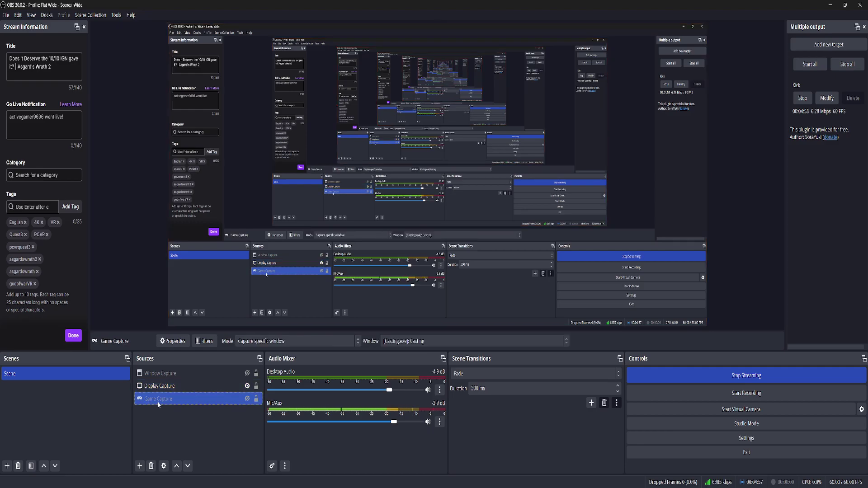
click(140, 466)
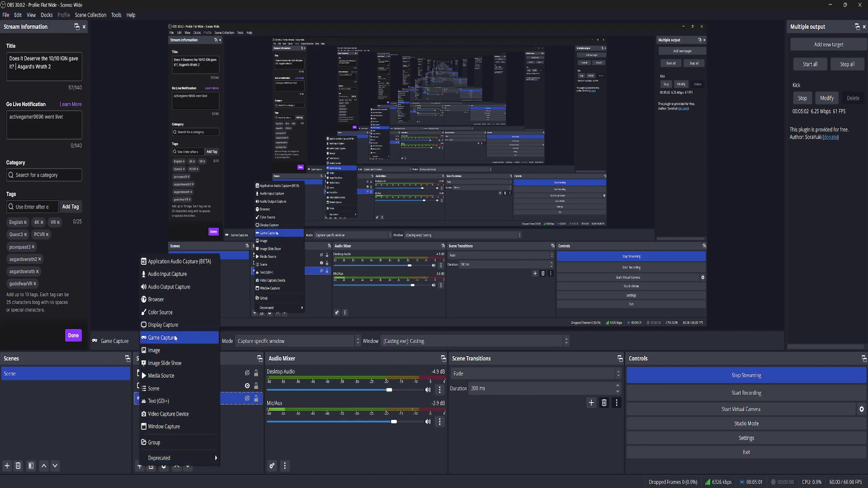
click(162, 338)
click(451, 299)
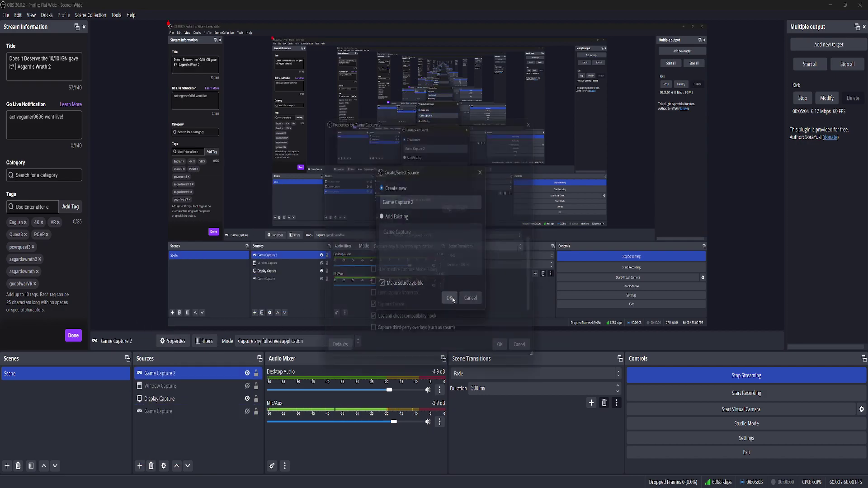
Try Game Capture 2 on the Casting window in specific-window mode, then cancel and hide it.
click(417, 248)
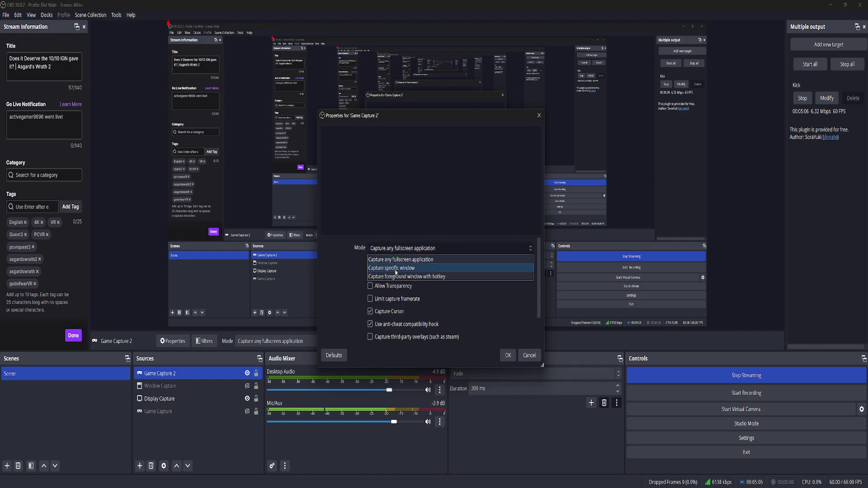
click(448, 259)
click(394, 265)
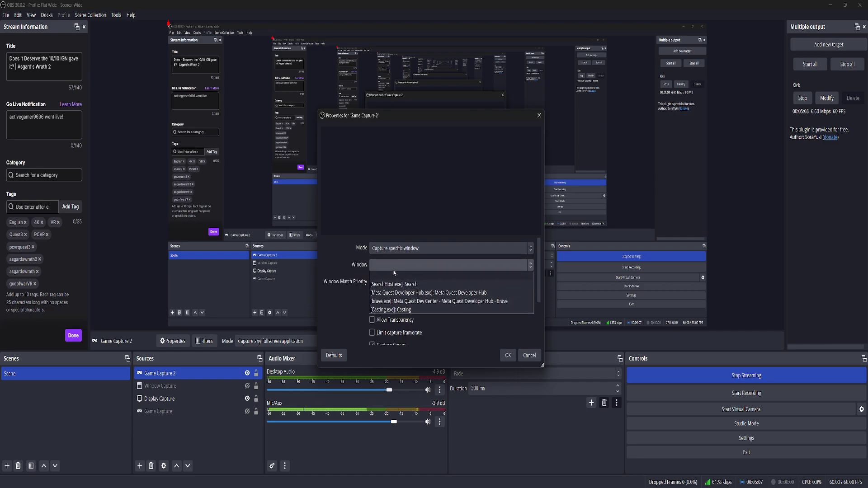
click(452, 311)
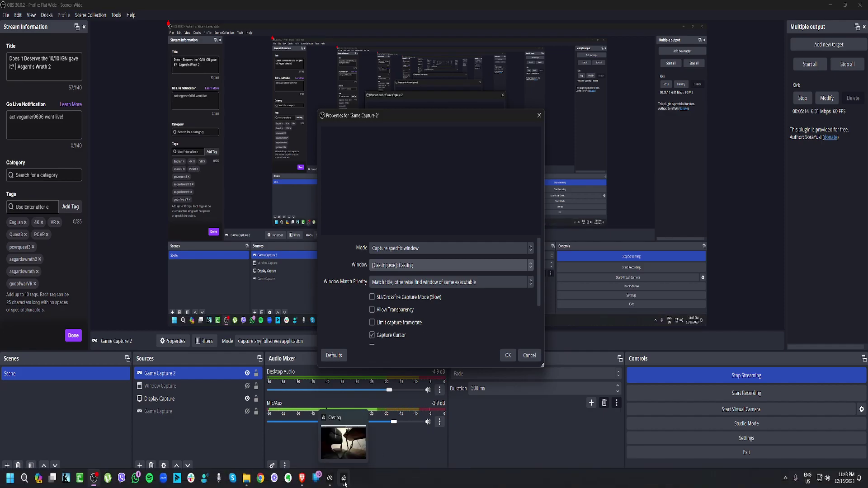
click(343, 478)
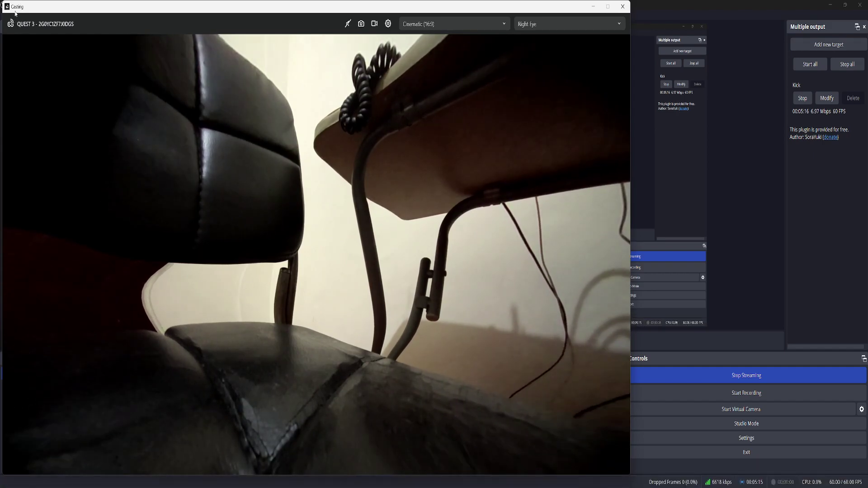
key(alt+Tab)
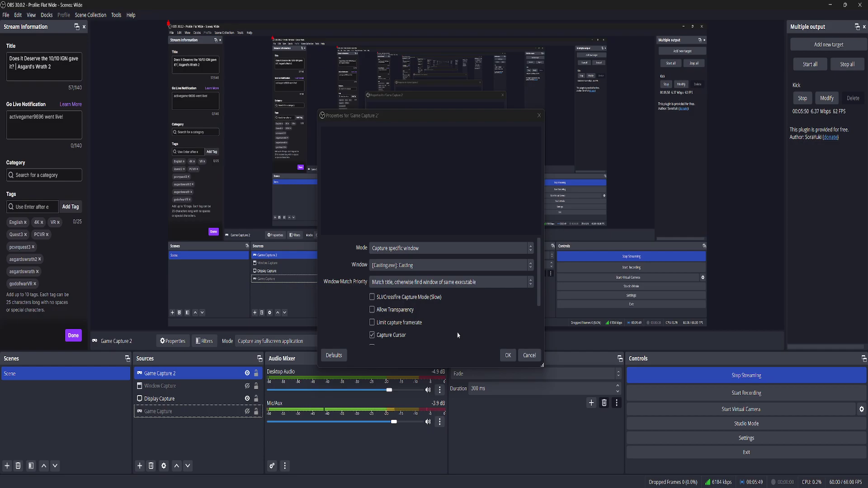
click(529, 355)
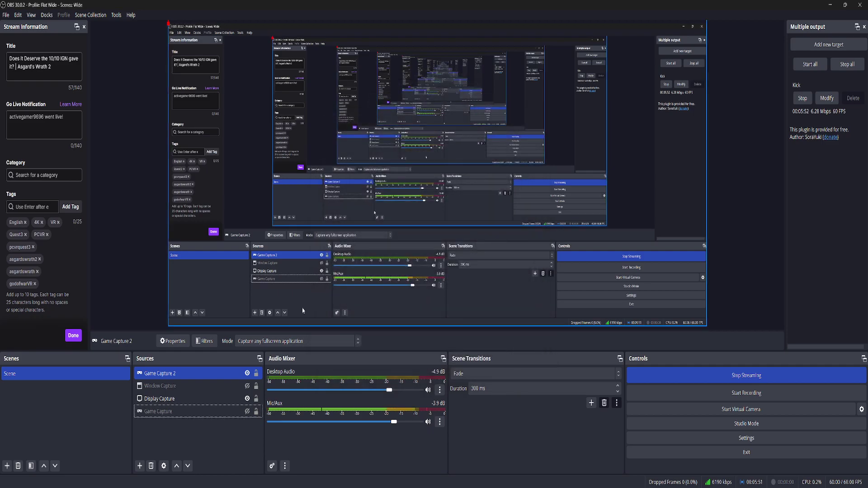
click(247, 373)
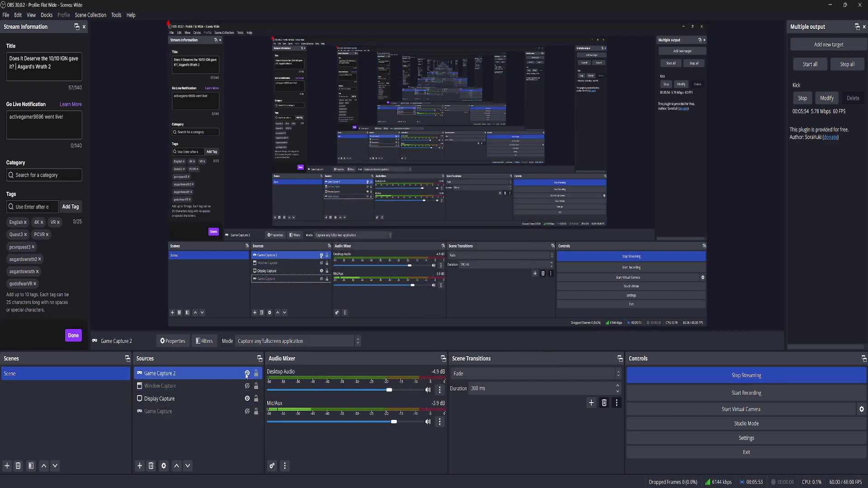
Remove the Game Capture 2 source from the scene.
right_click(177, 373)
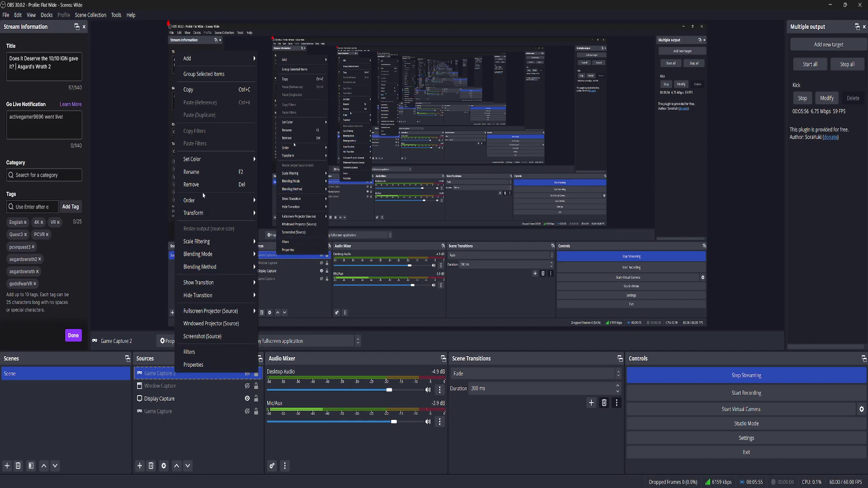
click(192, 185)
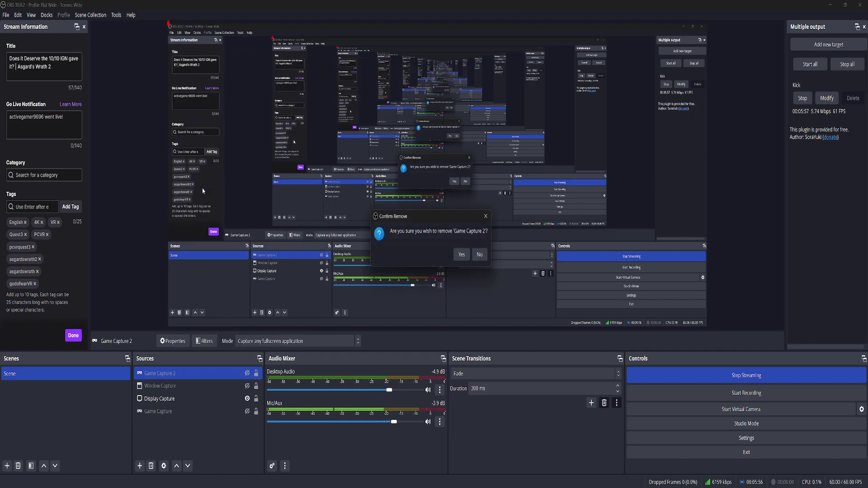
click(460, 260)
Add a new Window Capture source named Window Capture 2.
click(190, 386)
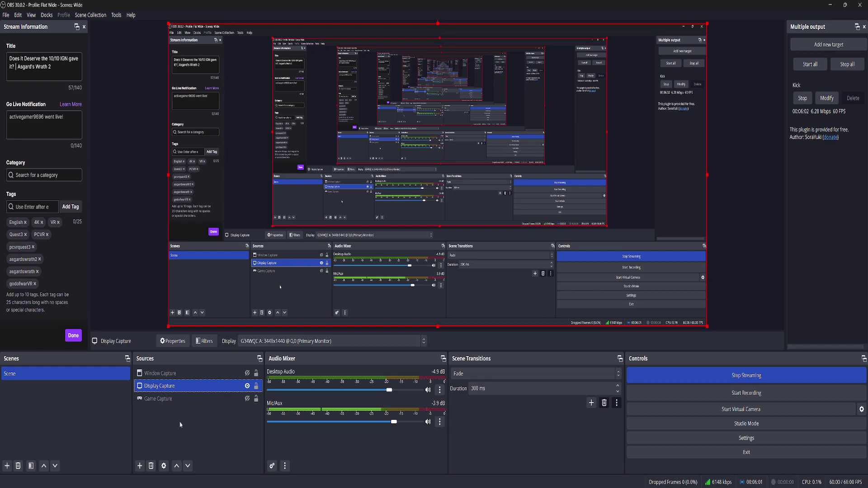
ctrl+click(172, 397)
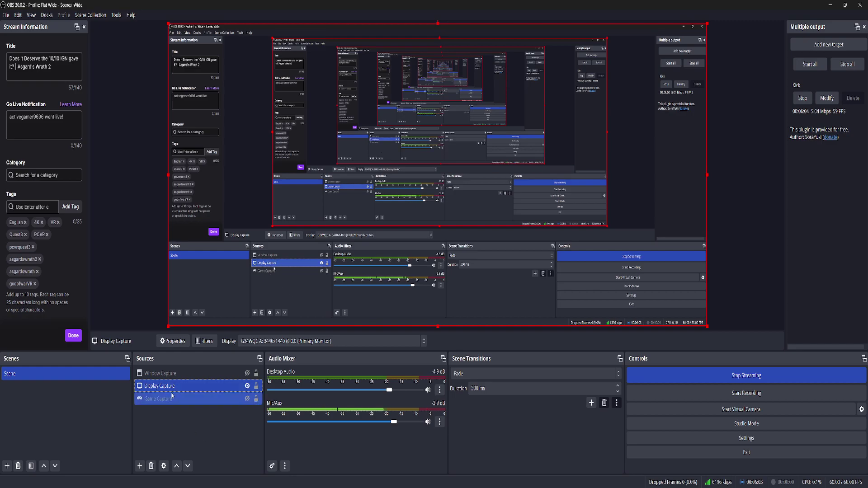
click(140, 466)
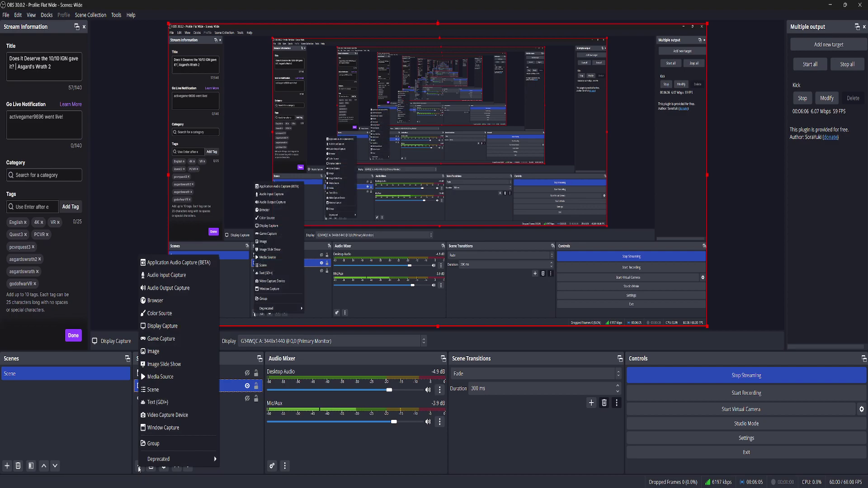
click(190, 428)
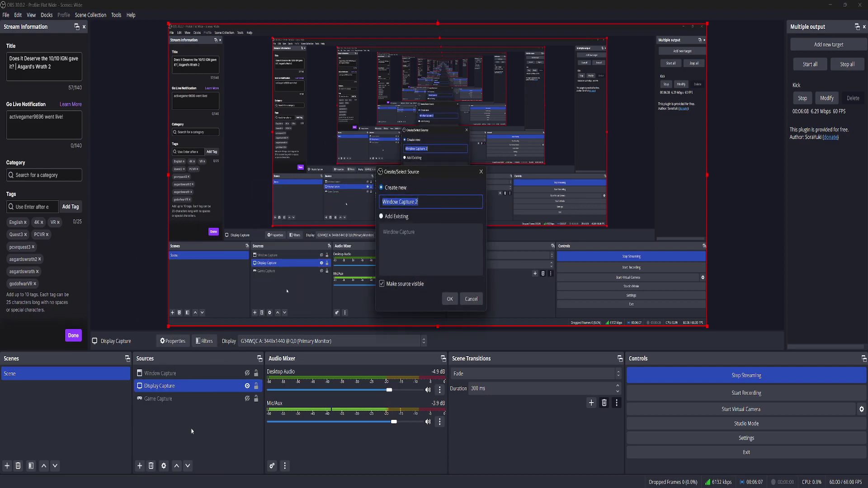
click(448, 305)
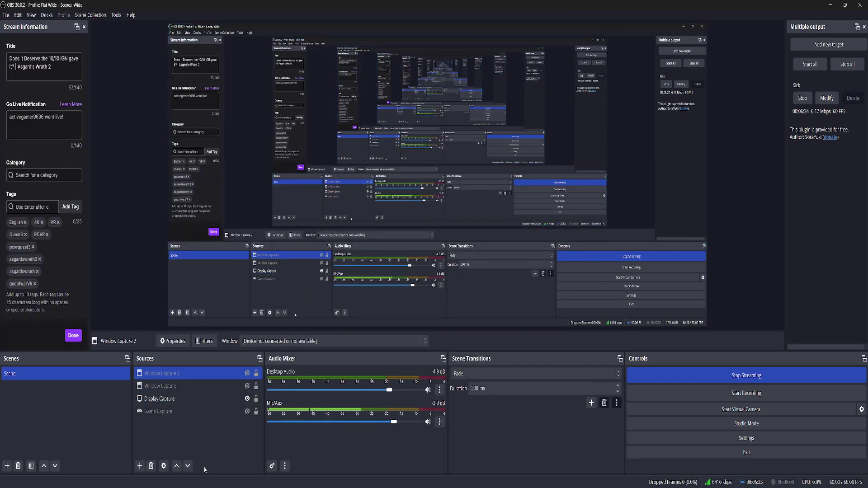
In Window Capture 2's properties, keep the Casting window and pick the Windows 10 (1903 and up) method.
click(186, 398)
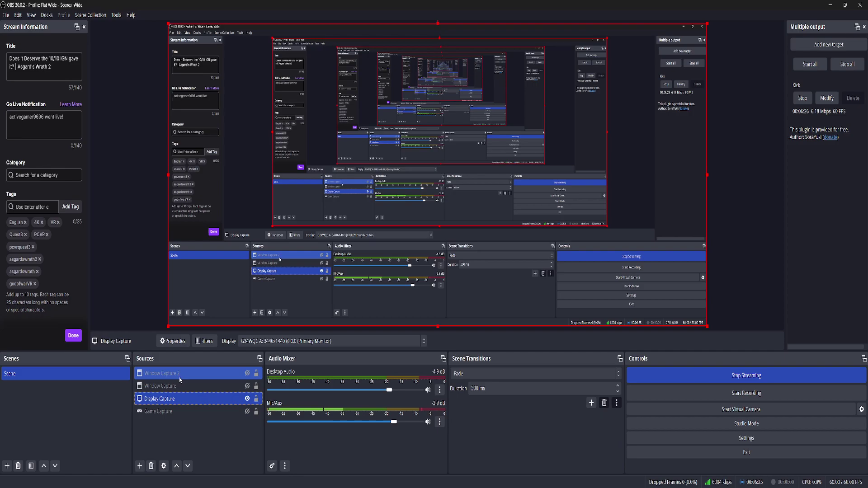
right_click(180, 379)
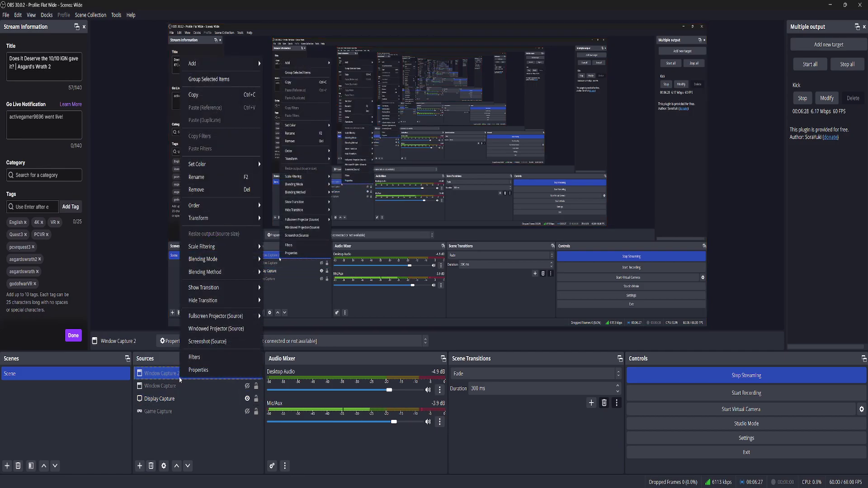
click(199, 370)
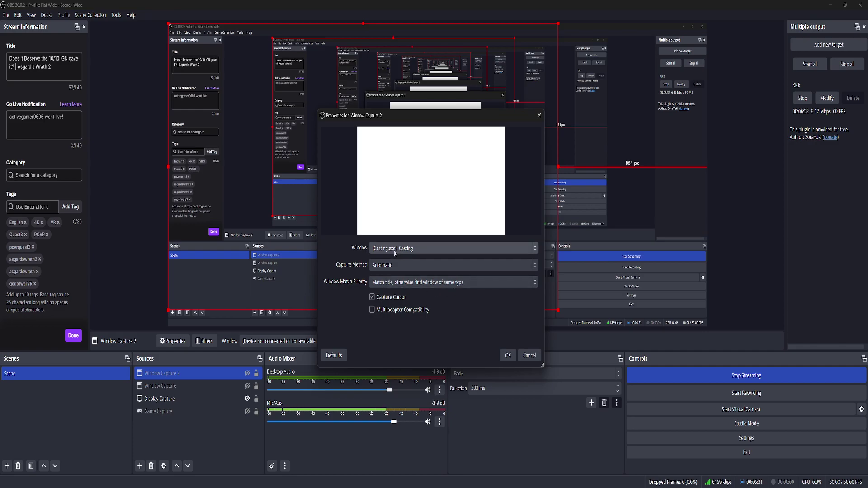
click(389, 249)
click(389, 250)
click(387, 266)
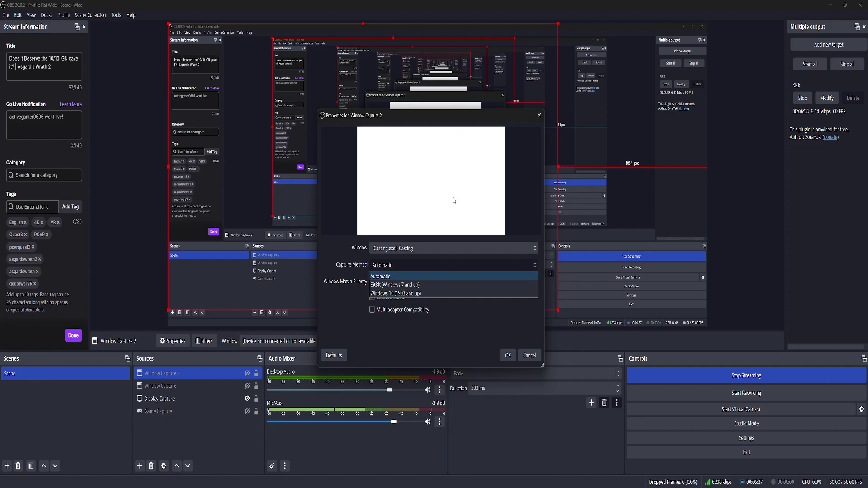
click(387, 294)
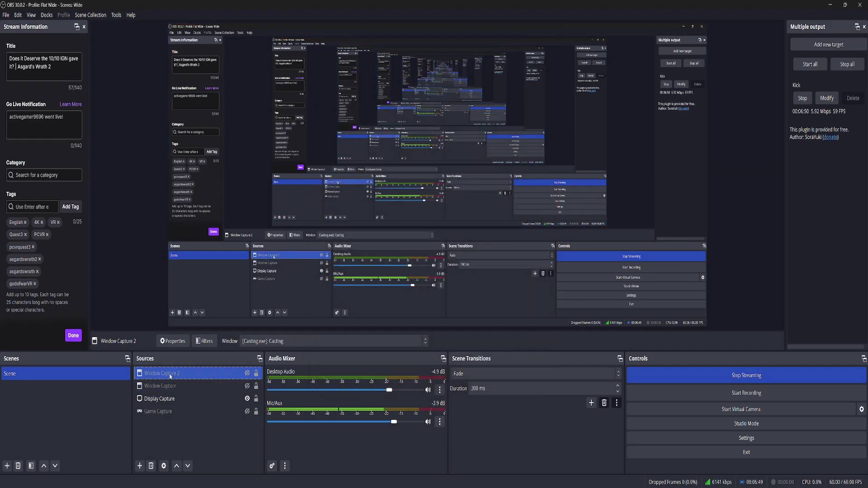
Check the Game Capture source, then reopen Window Capture 2's properties and cancel unchanged.
click(156, 416)
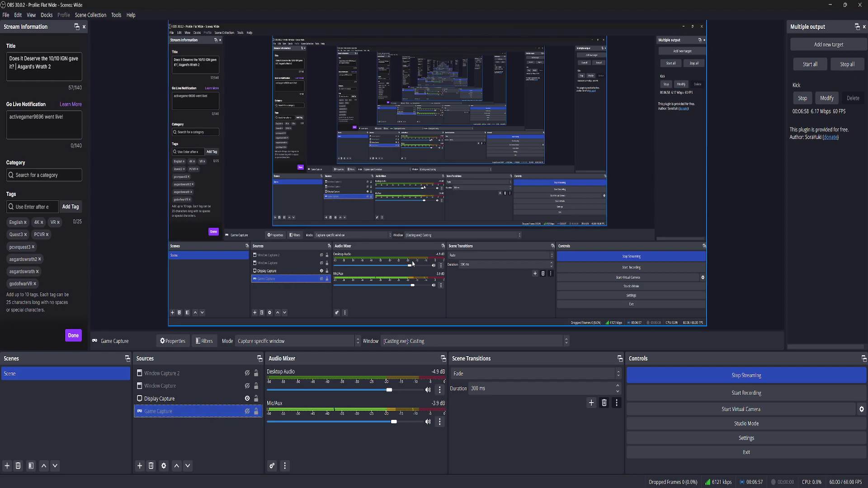
click(181, 376)
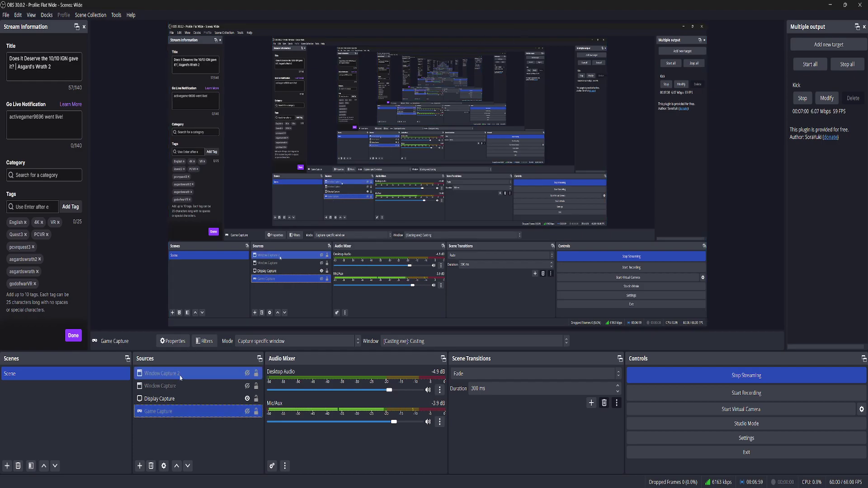
right_click(181, 378)
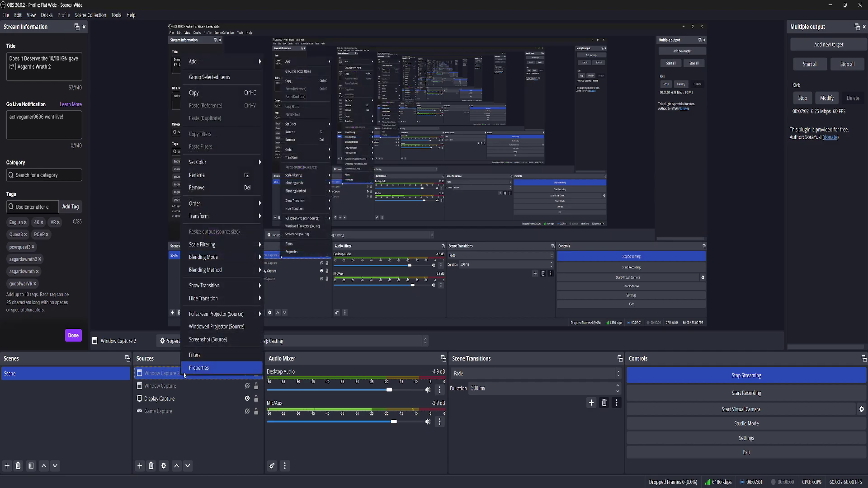
click(194, 365)
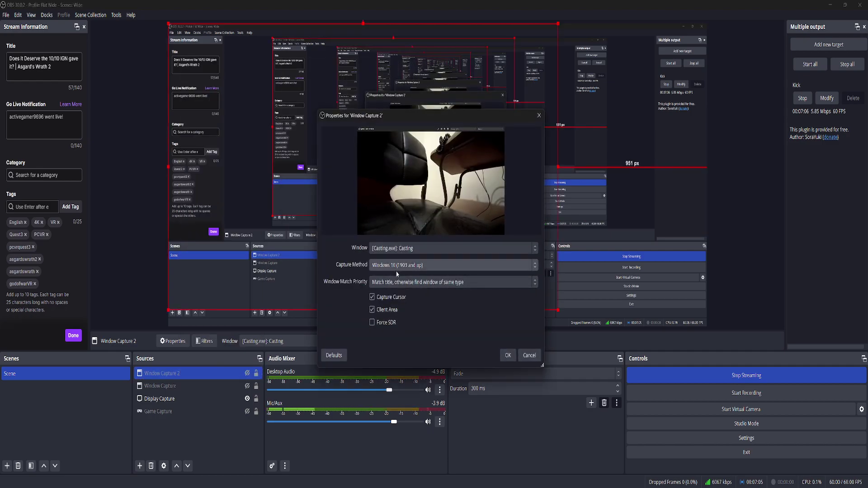
click(529, 355)
ctrl+click(190, 388)
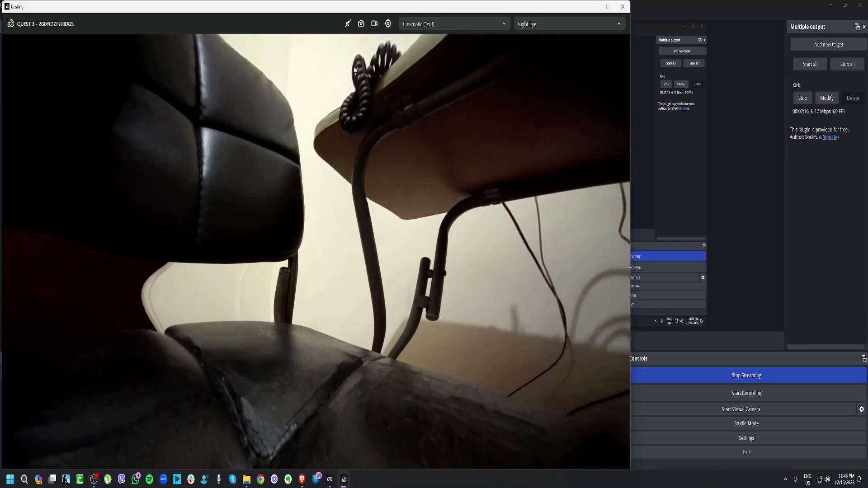
Unmute the Quest 3 cast audio from the Casting toolbar and bring OBS back in front.
click(348, 25)
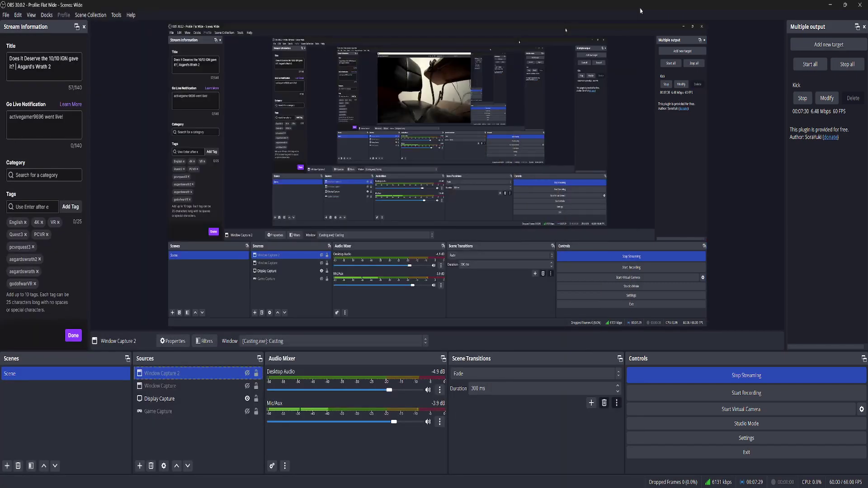
click(641, 9)
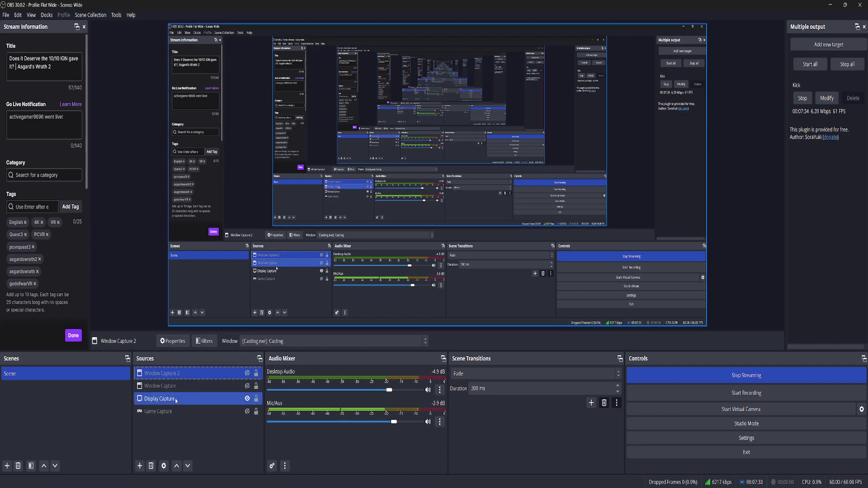
right_click(163, 381)
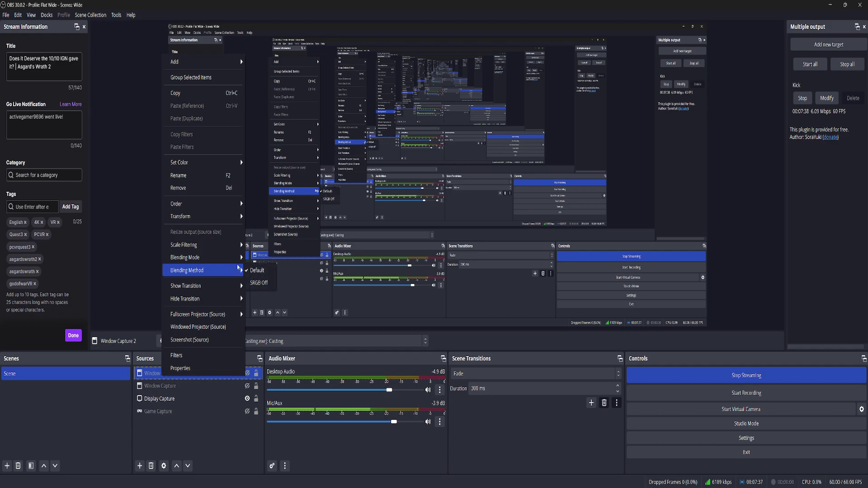
mouse_move(237, 220)
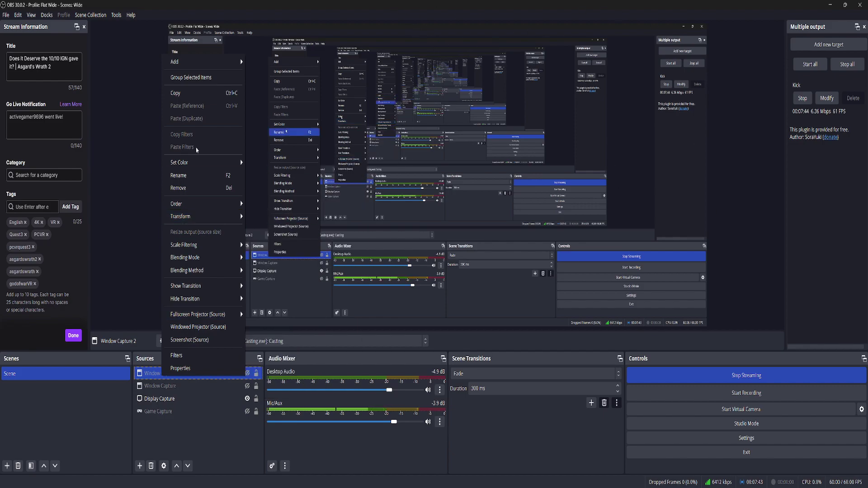
click(407, 191)
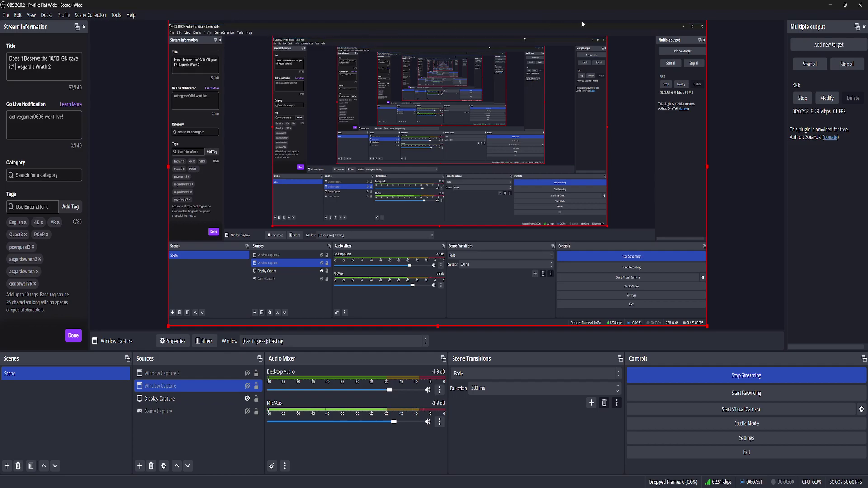
ctrl+click(174, 378)
click(175, 378)
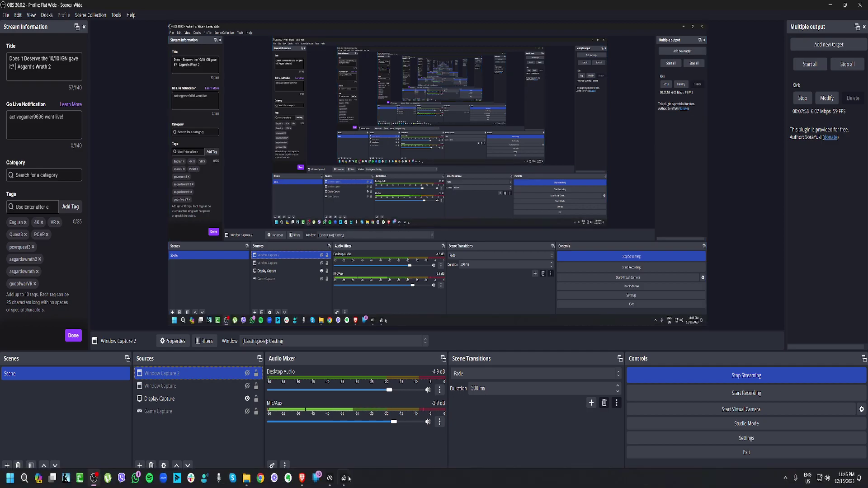
View the Quest Casting window, then return to OBS and select Game Capture, then Display Capture alone.
click(348, 479)
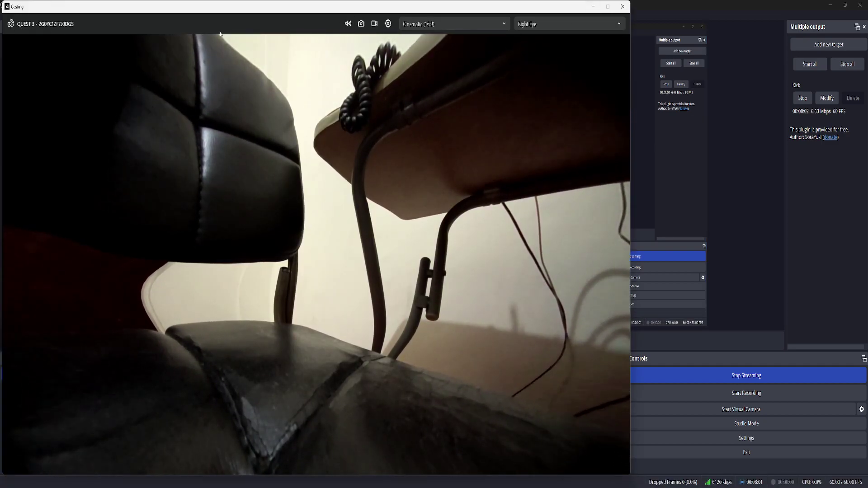
click(750, 174)
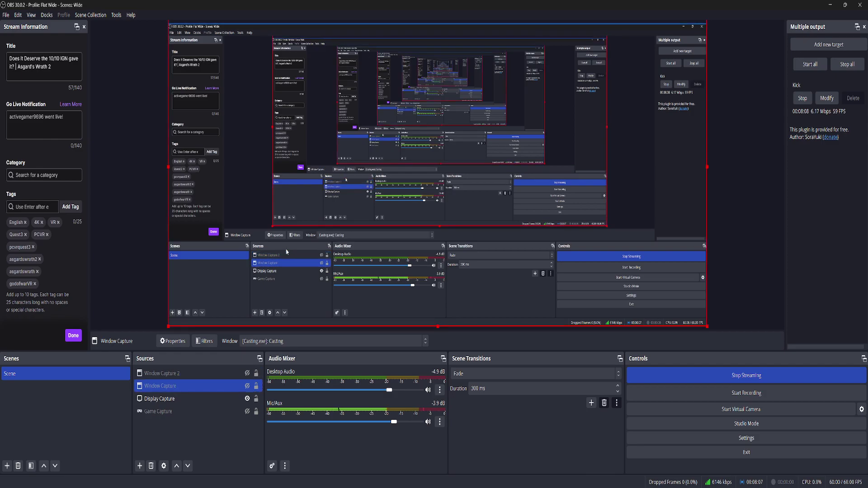
click(158, 411)
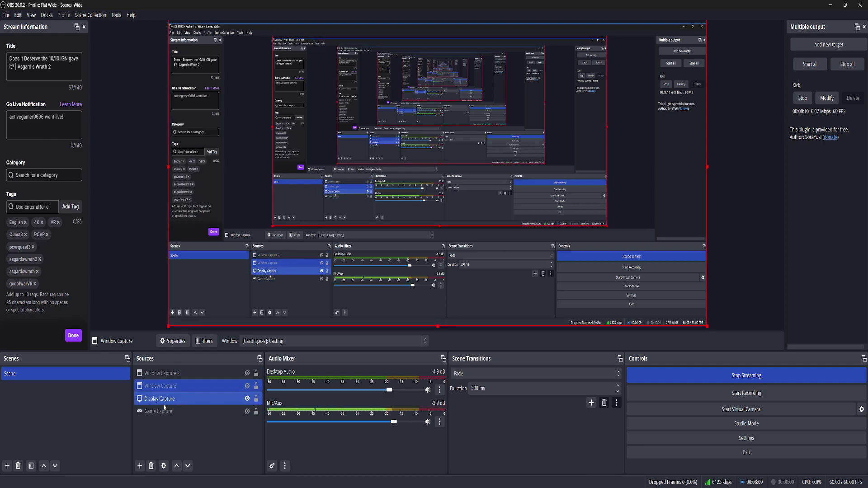
ctrl+click(167, 399)
click(166, 404)
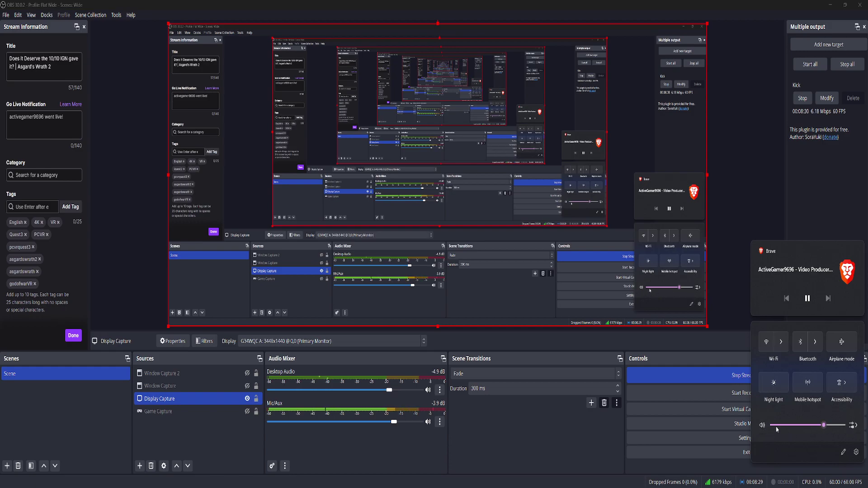
Dismiss the Windows Quick Settings and media flyout, bringing the whole OBS window back into view.
mouse_move(822, 486)
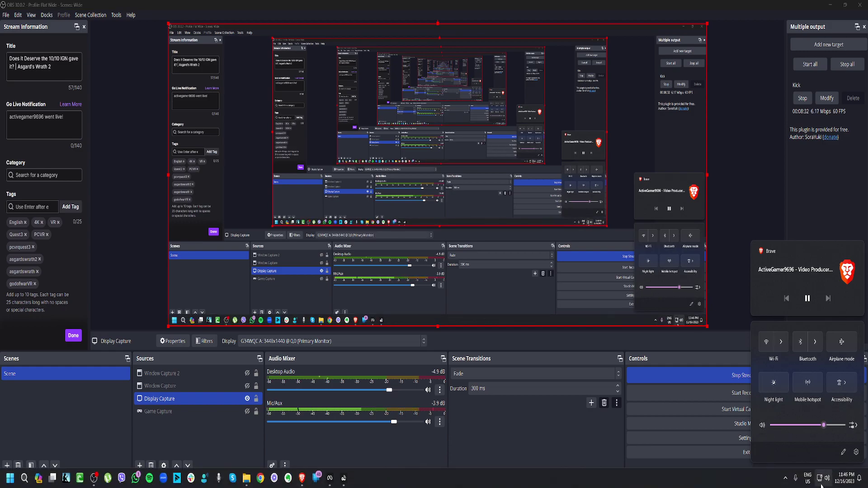
click(279, 381)
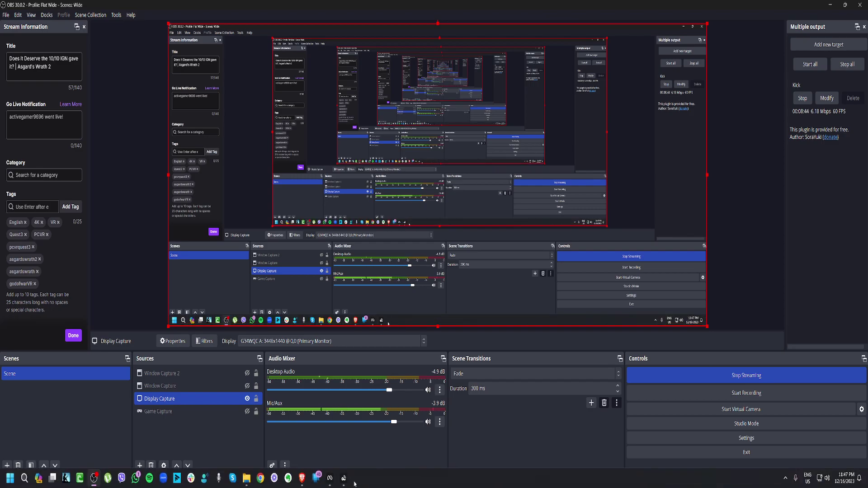
click(344, 480)
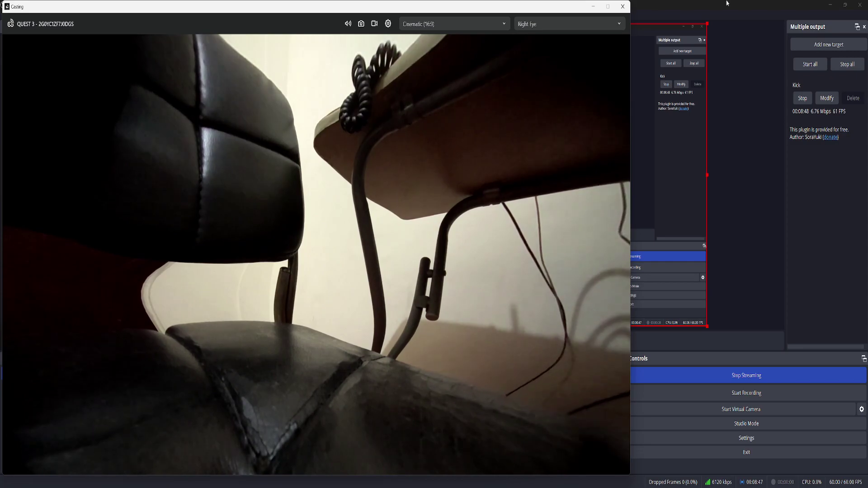
click(623, 6)
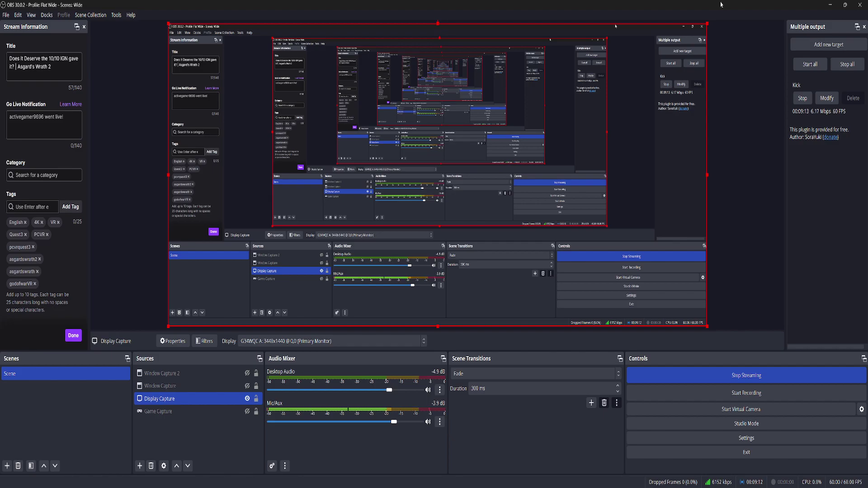
Check Game Capture, then Window Capture and Display Capture, leaving only Window Capture selected.
click(164, 416)
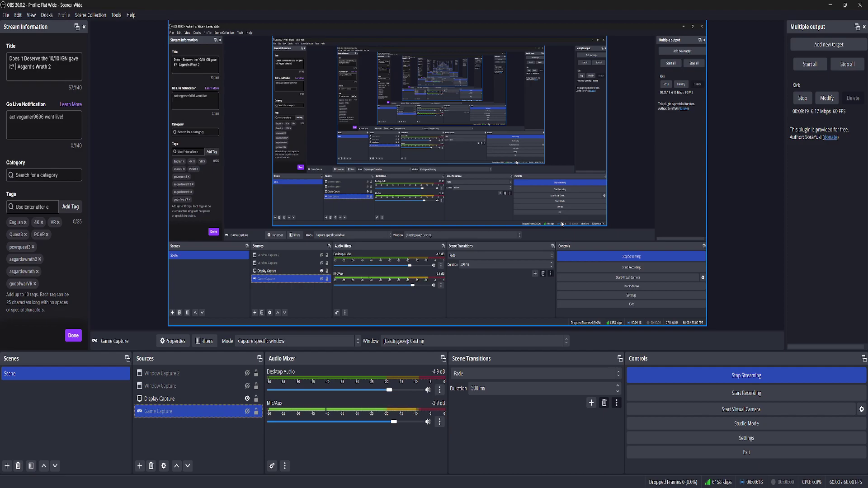
click(157, 392)
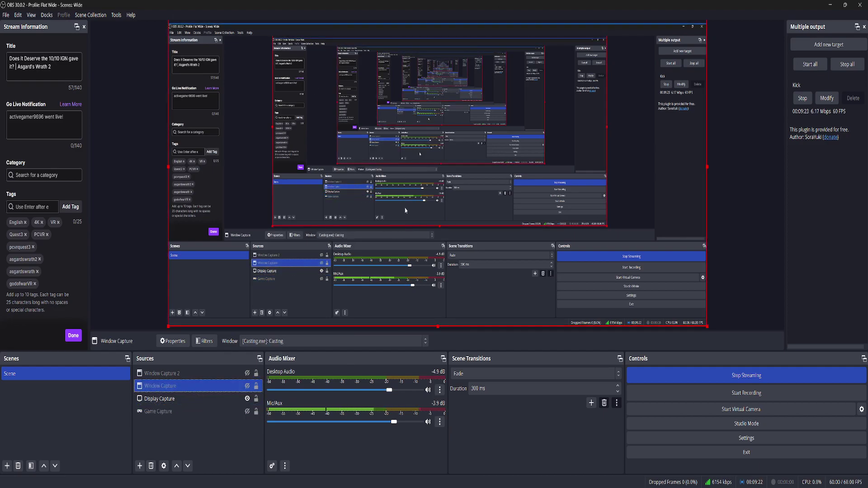
ctrl+click(168, 401)
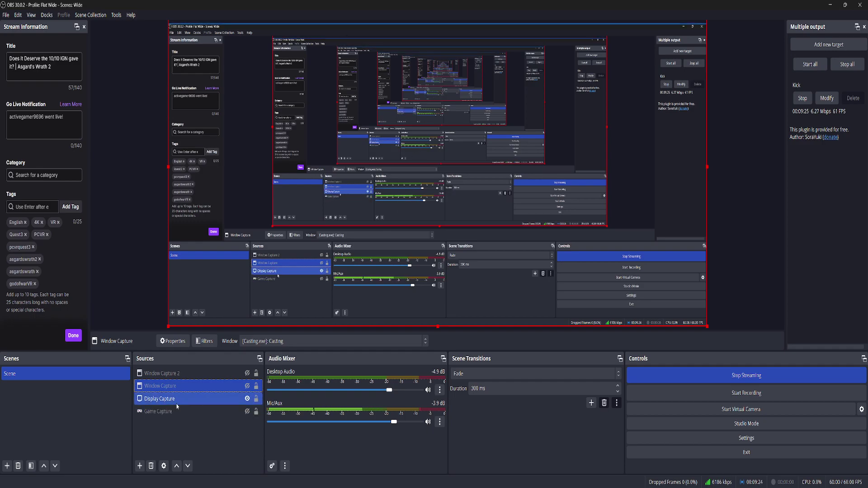
ctrl+click(176, 405)
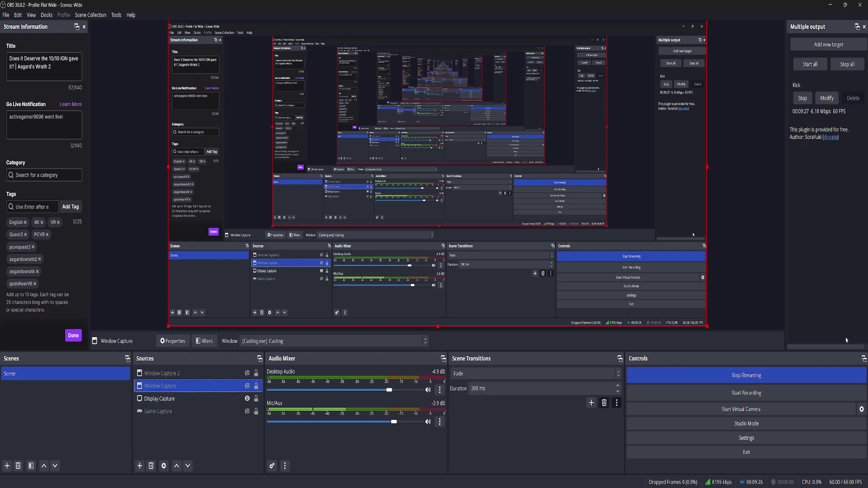